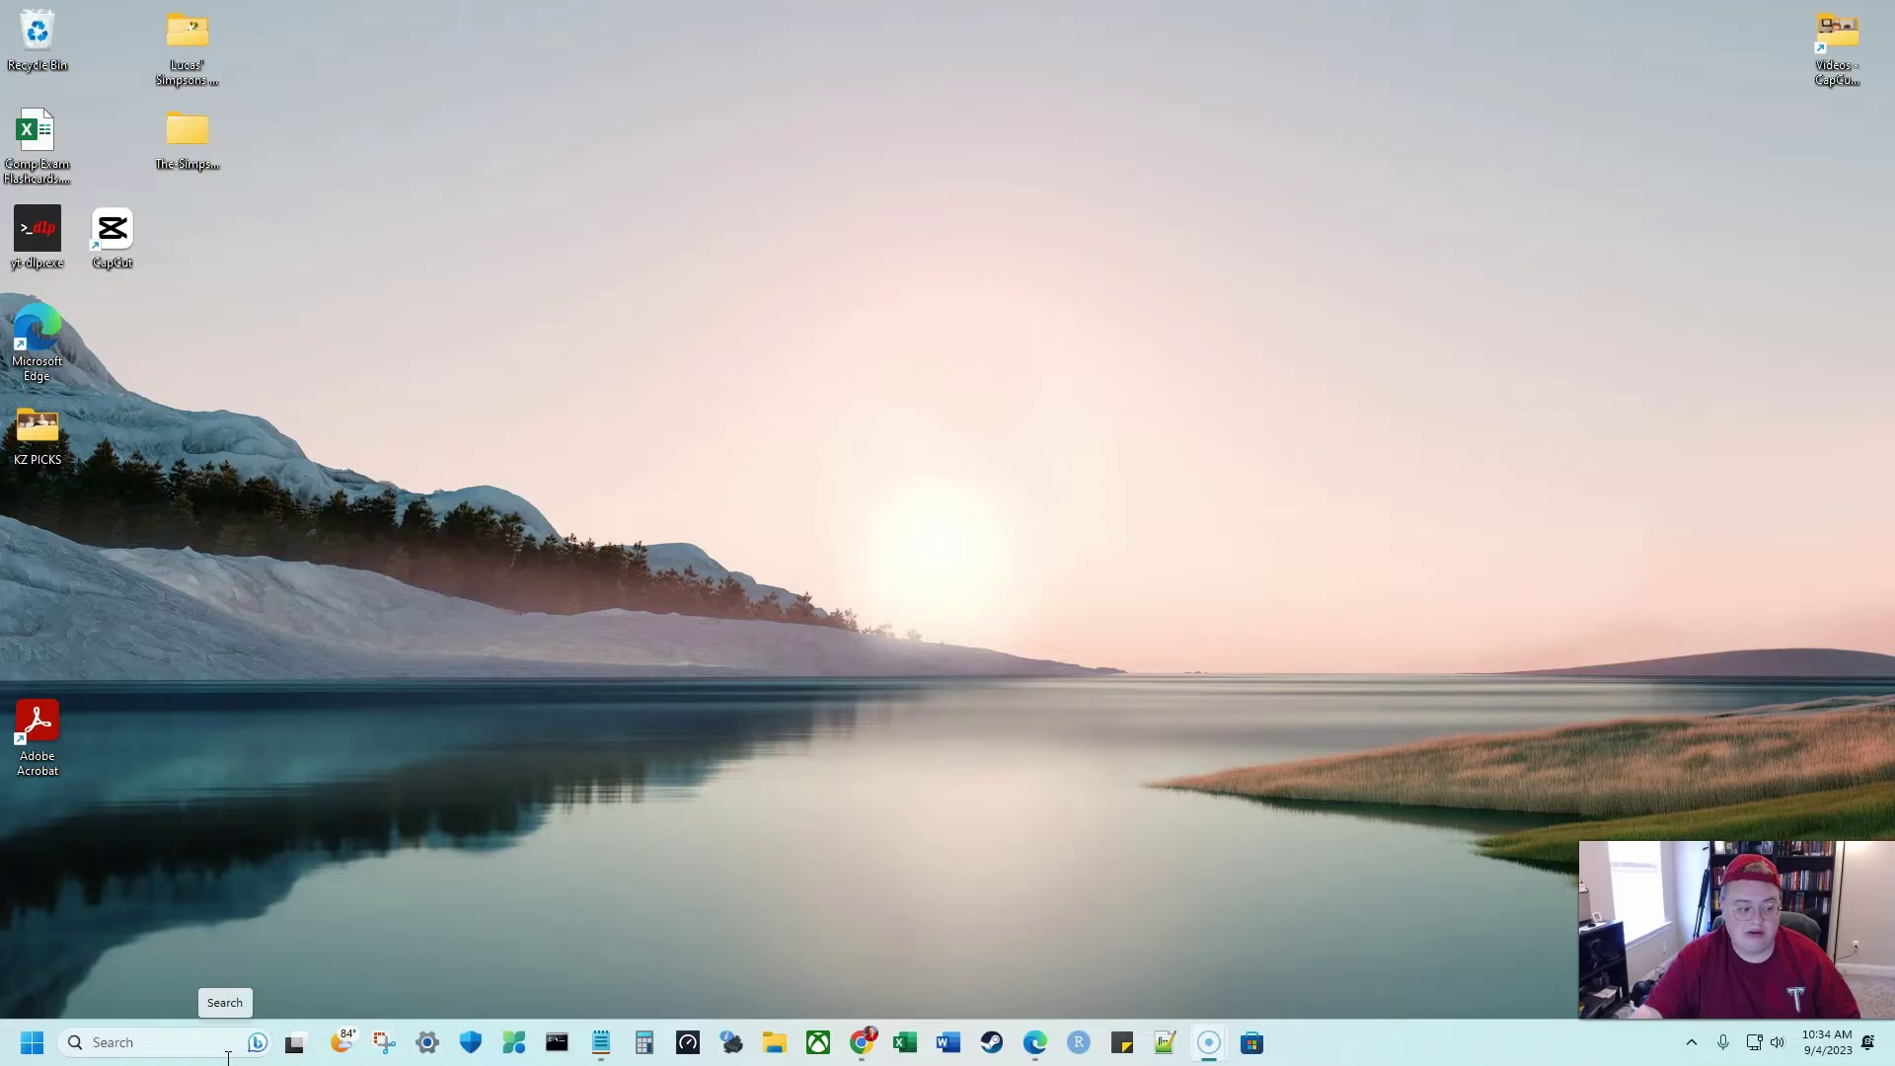
# - Search for Control Panel and open the Sound dialog from Hardware and Sound
pyautogui.click(184, 1043)
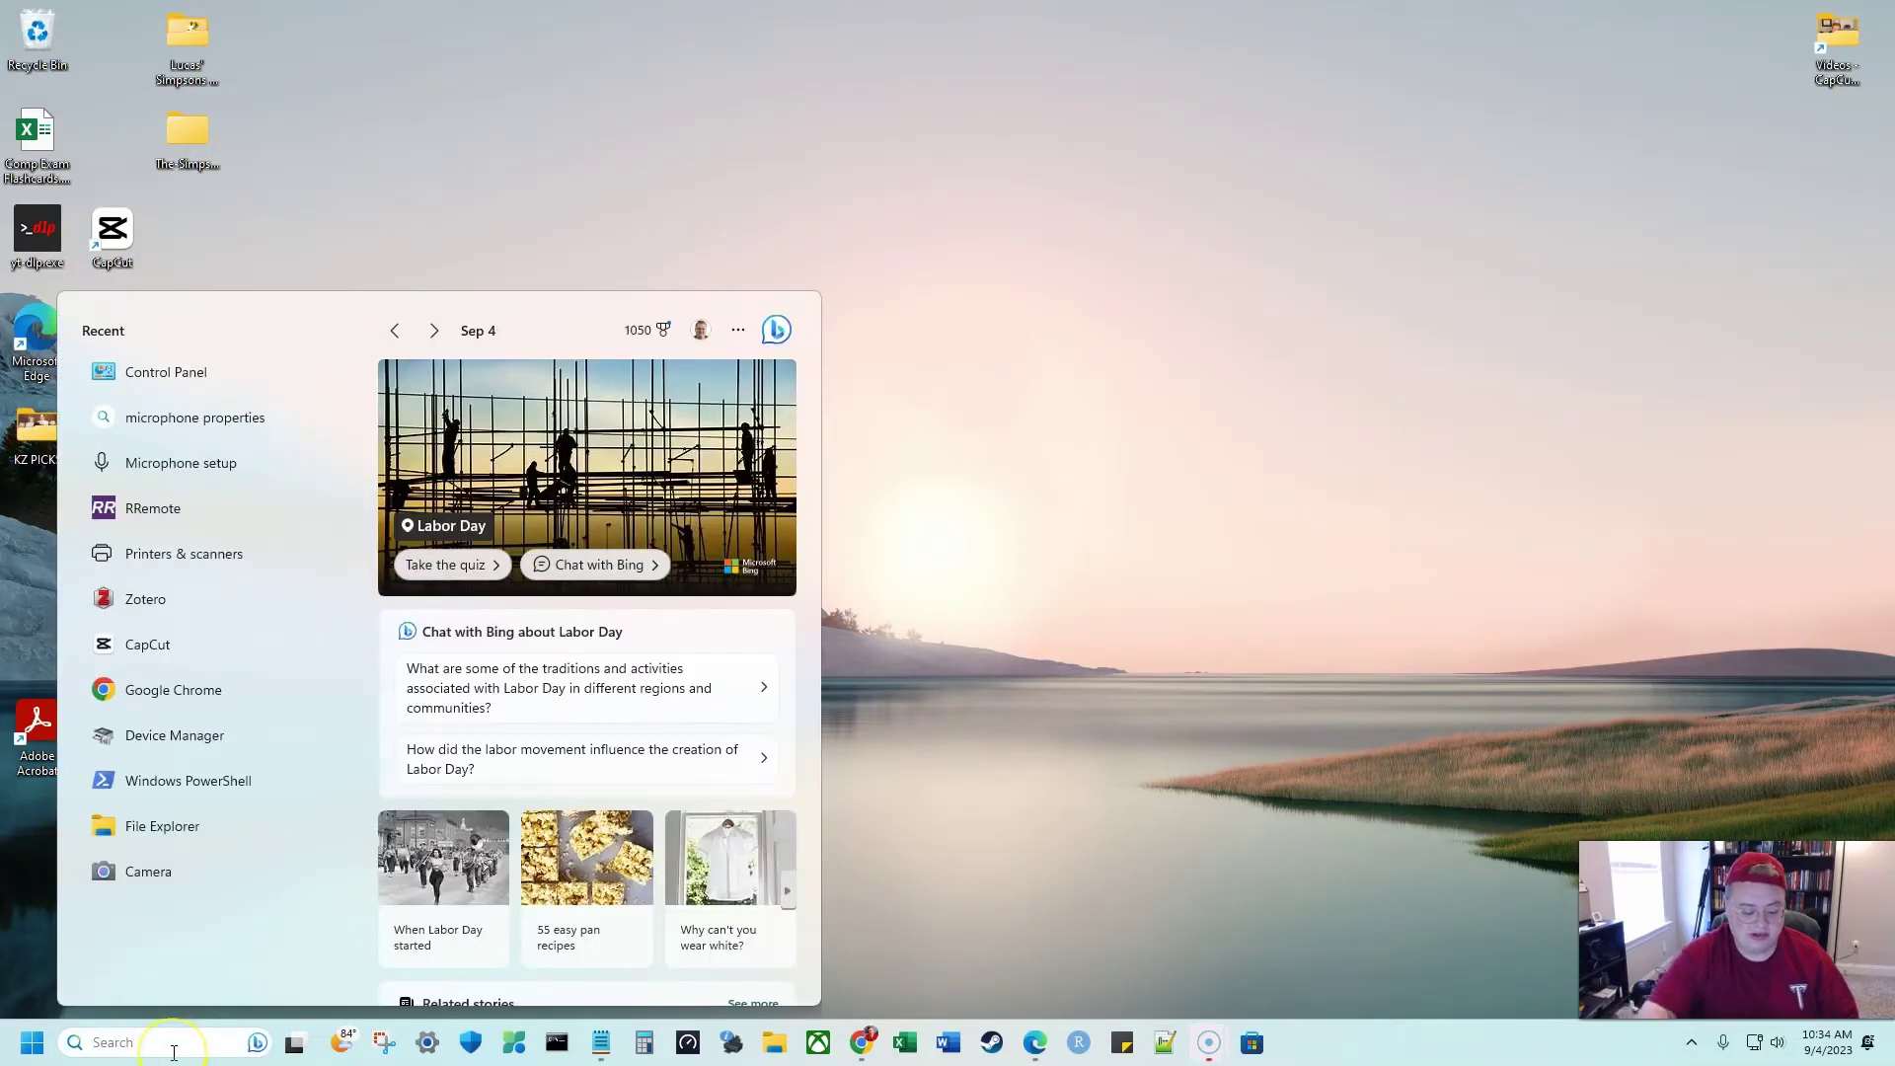
pyautogui.write('control')
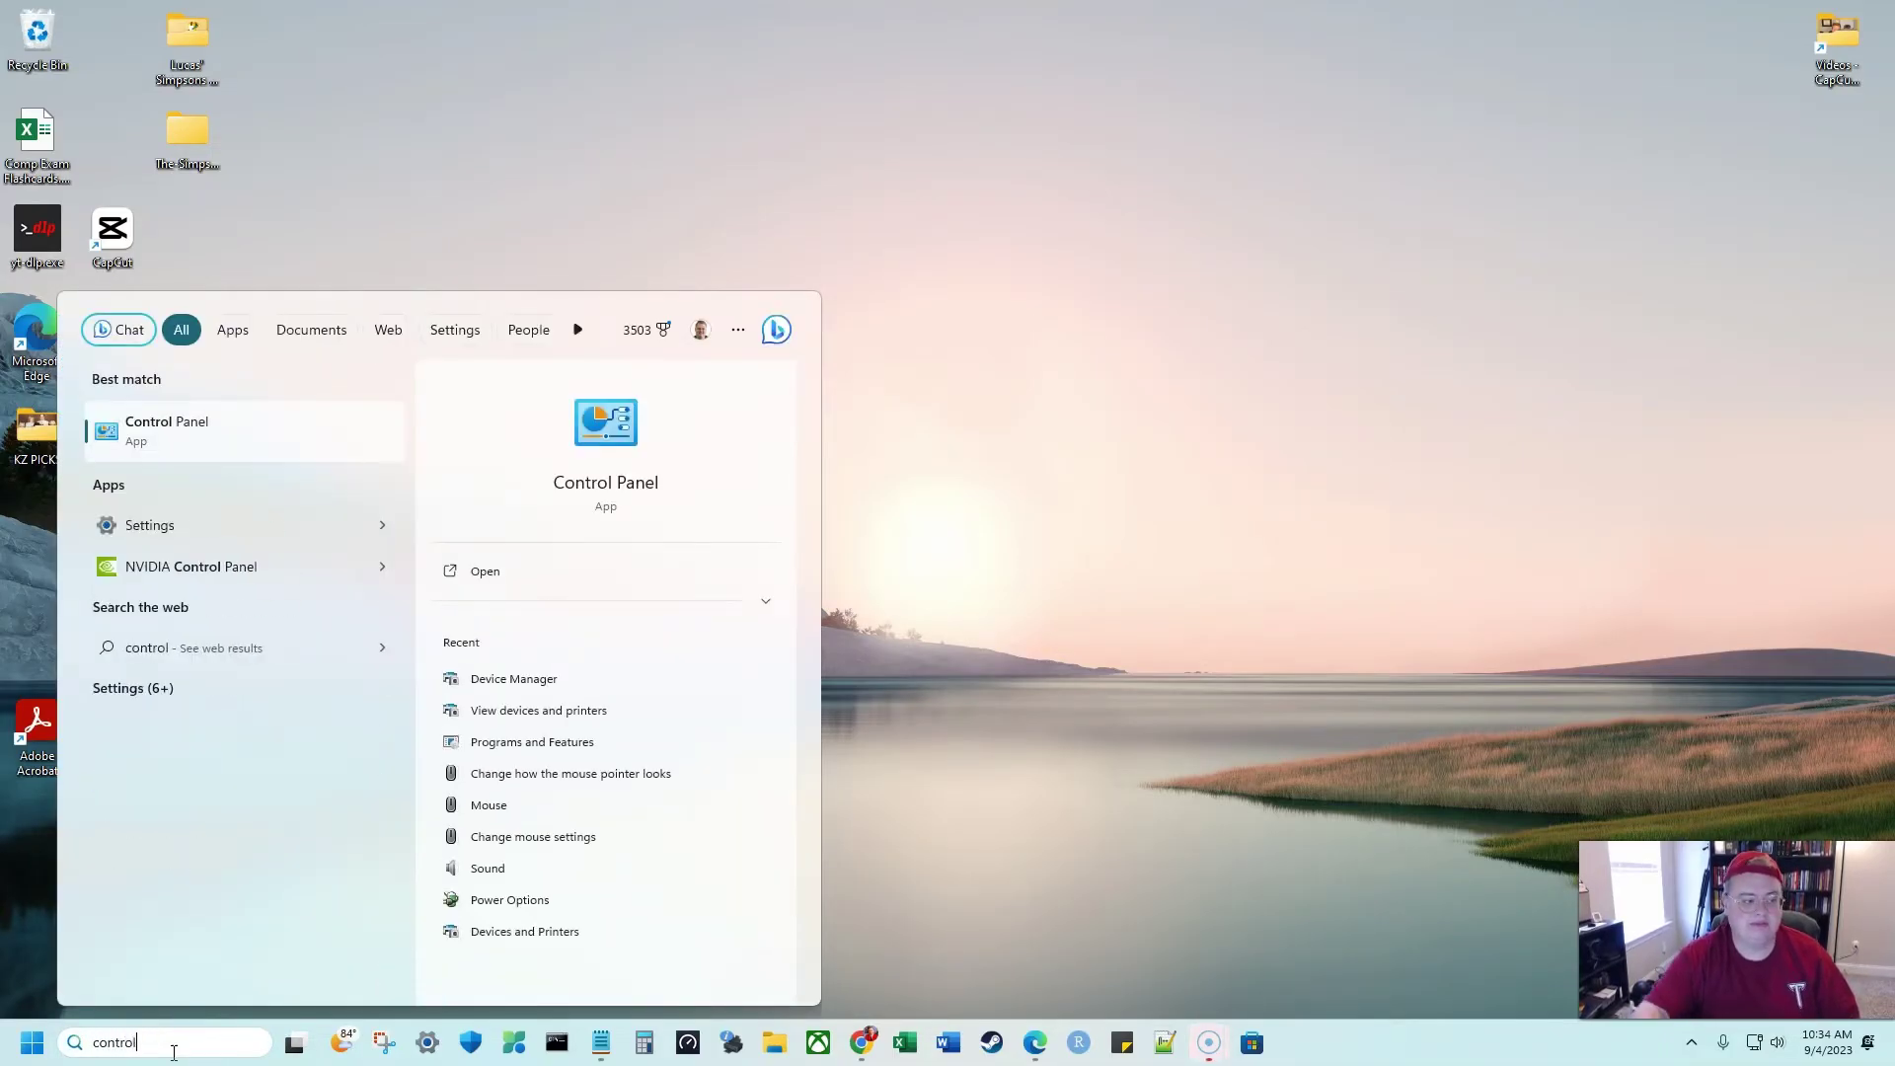
pyautogui.click(347, 426)
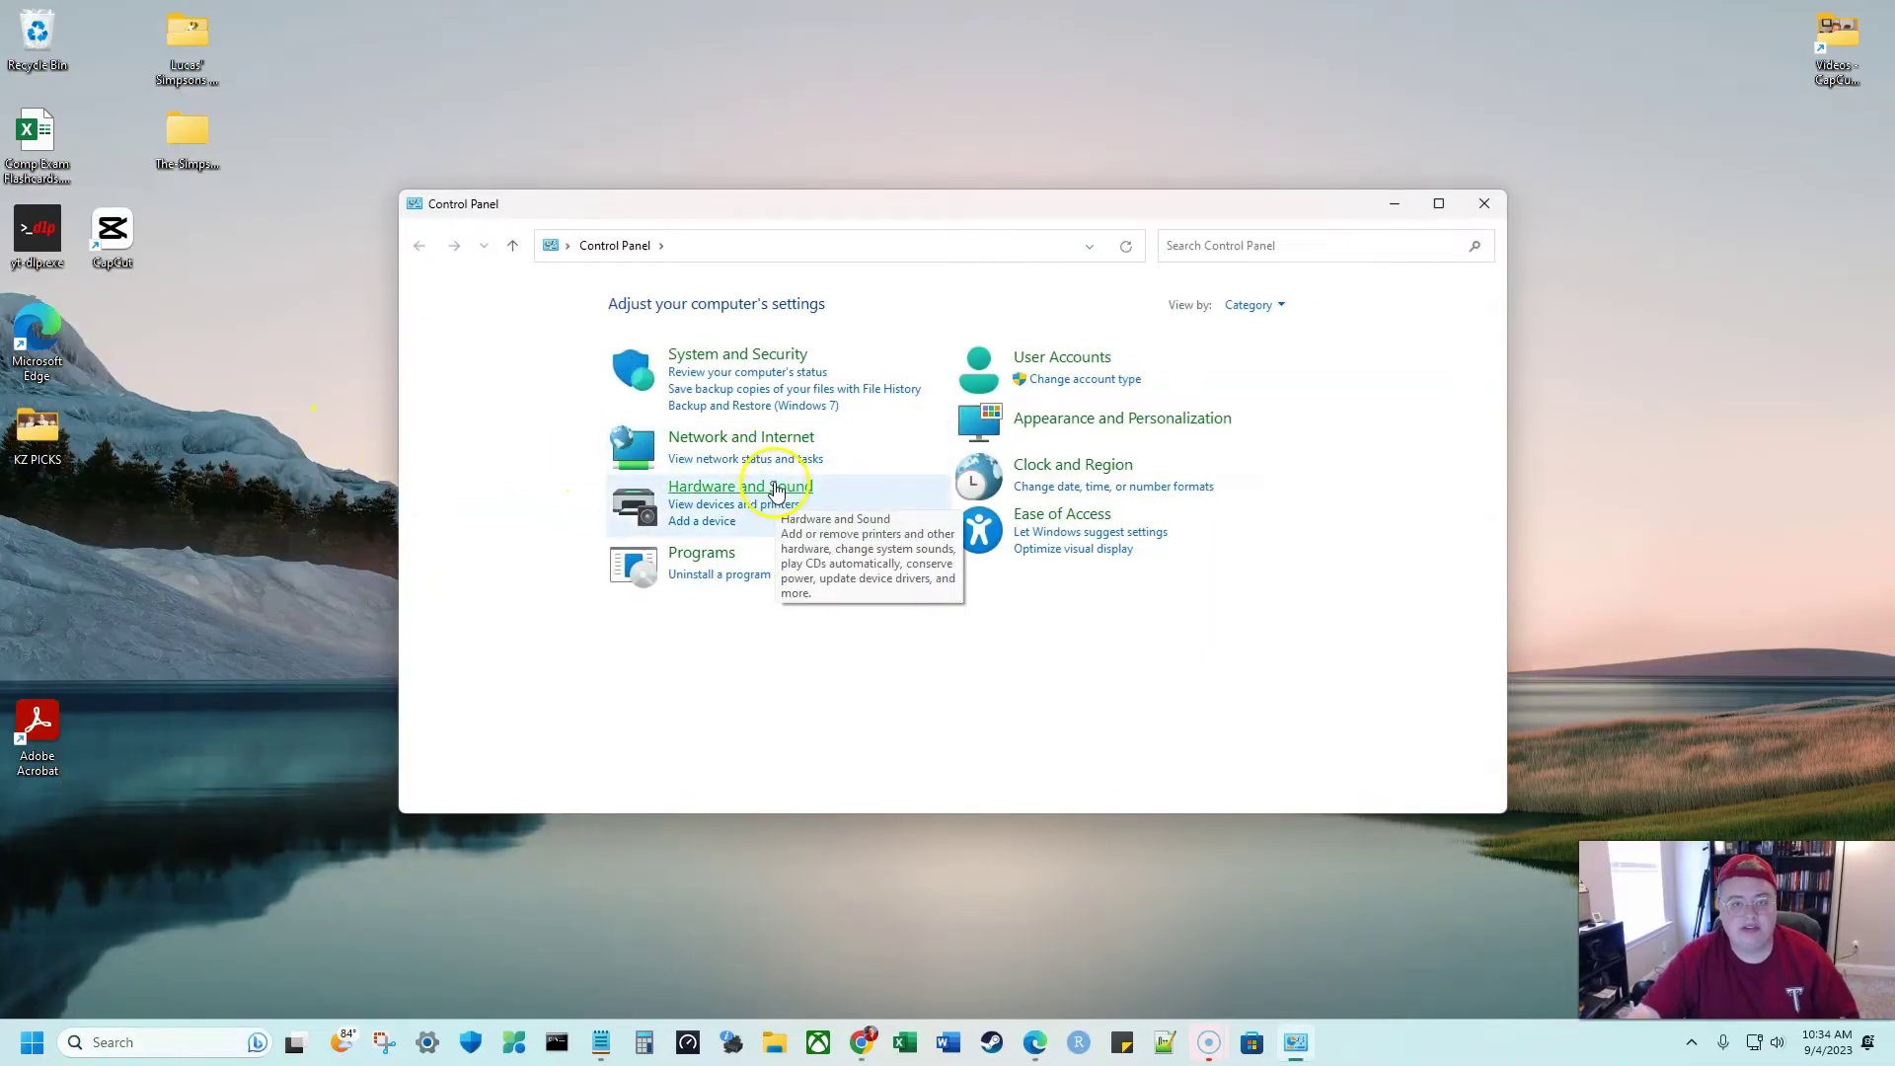
pyautogui.click(765, 508)
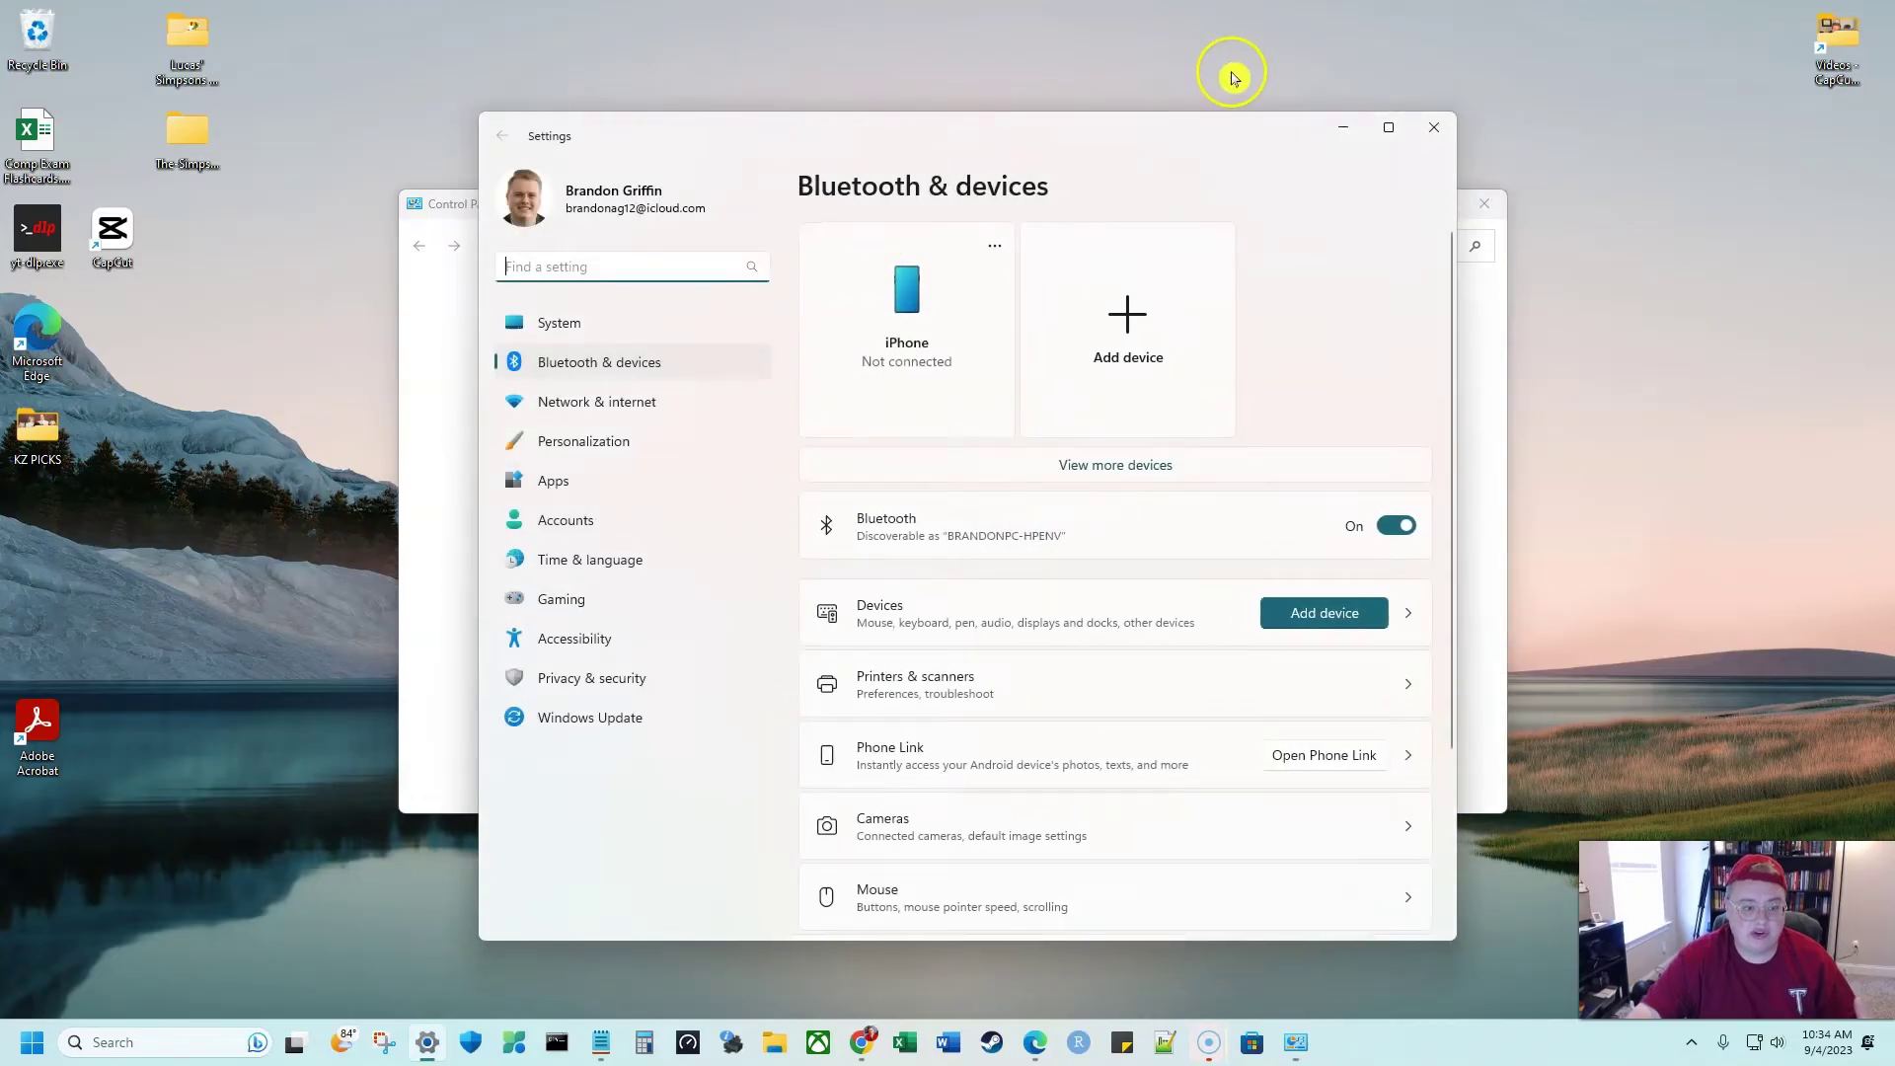
pyautogui.click(1435, 131)
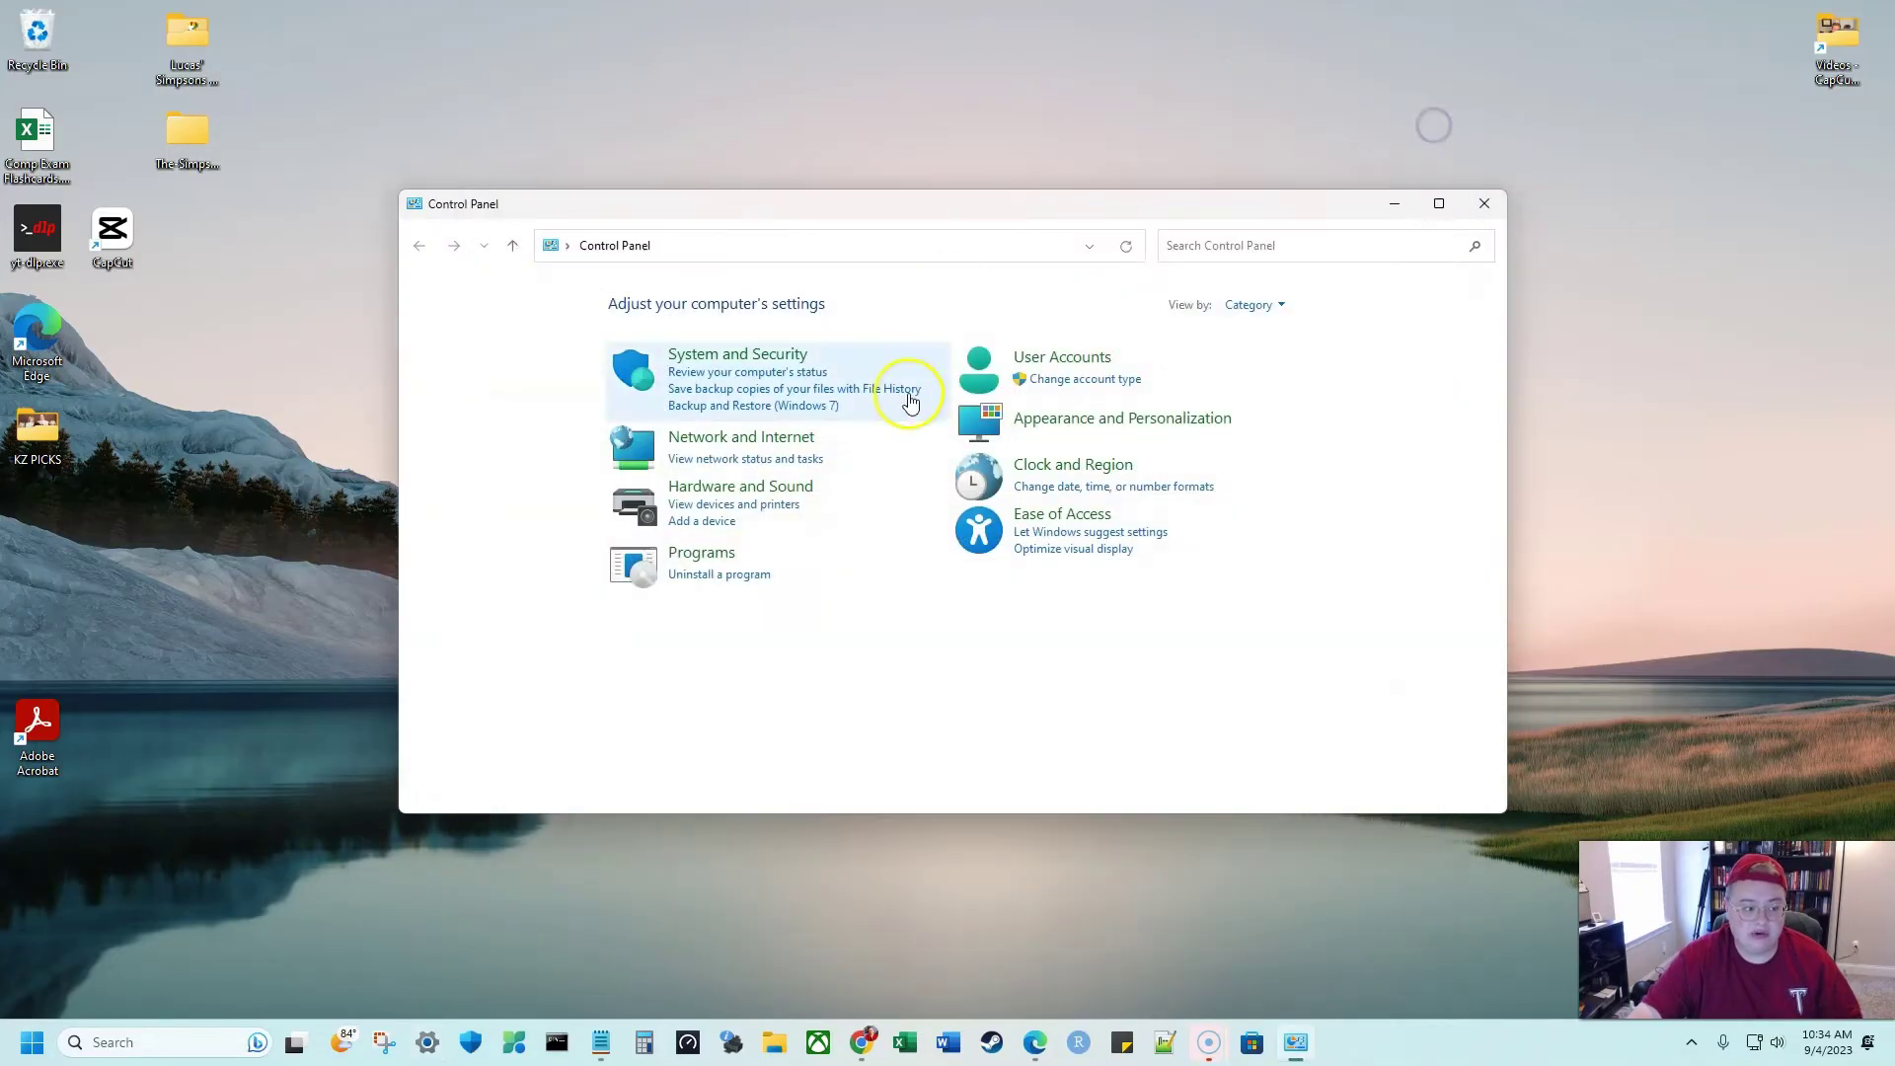
pyautogui.click(801, 497)
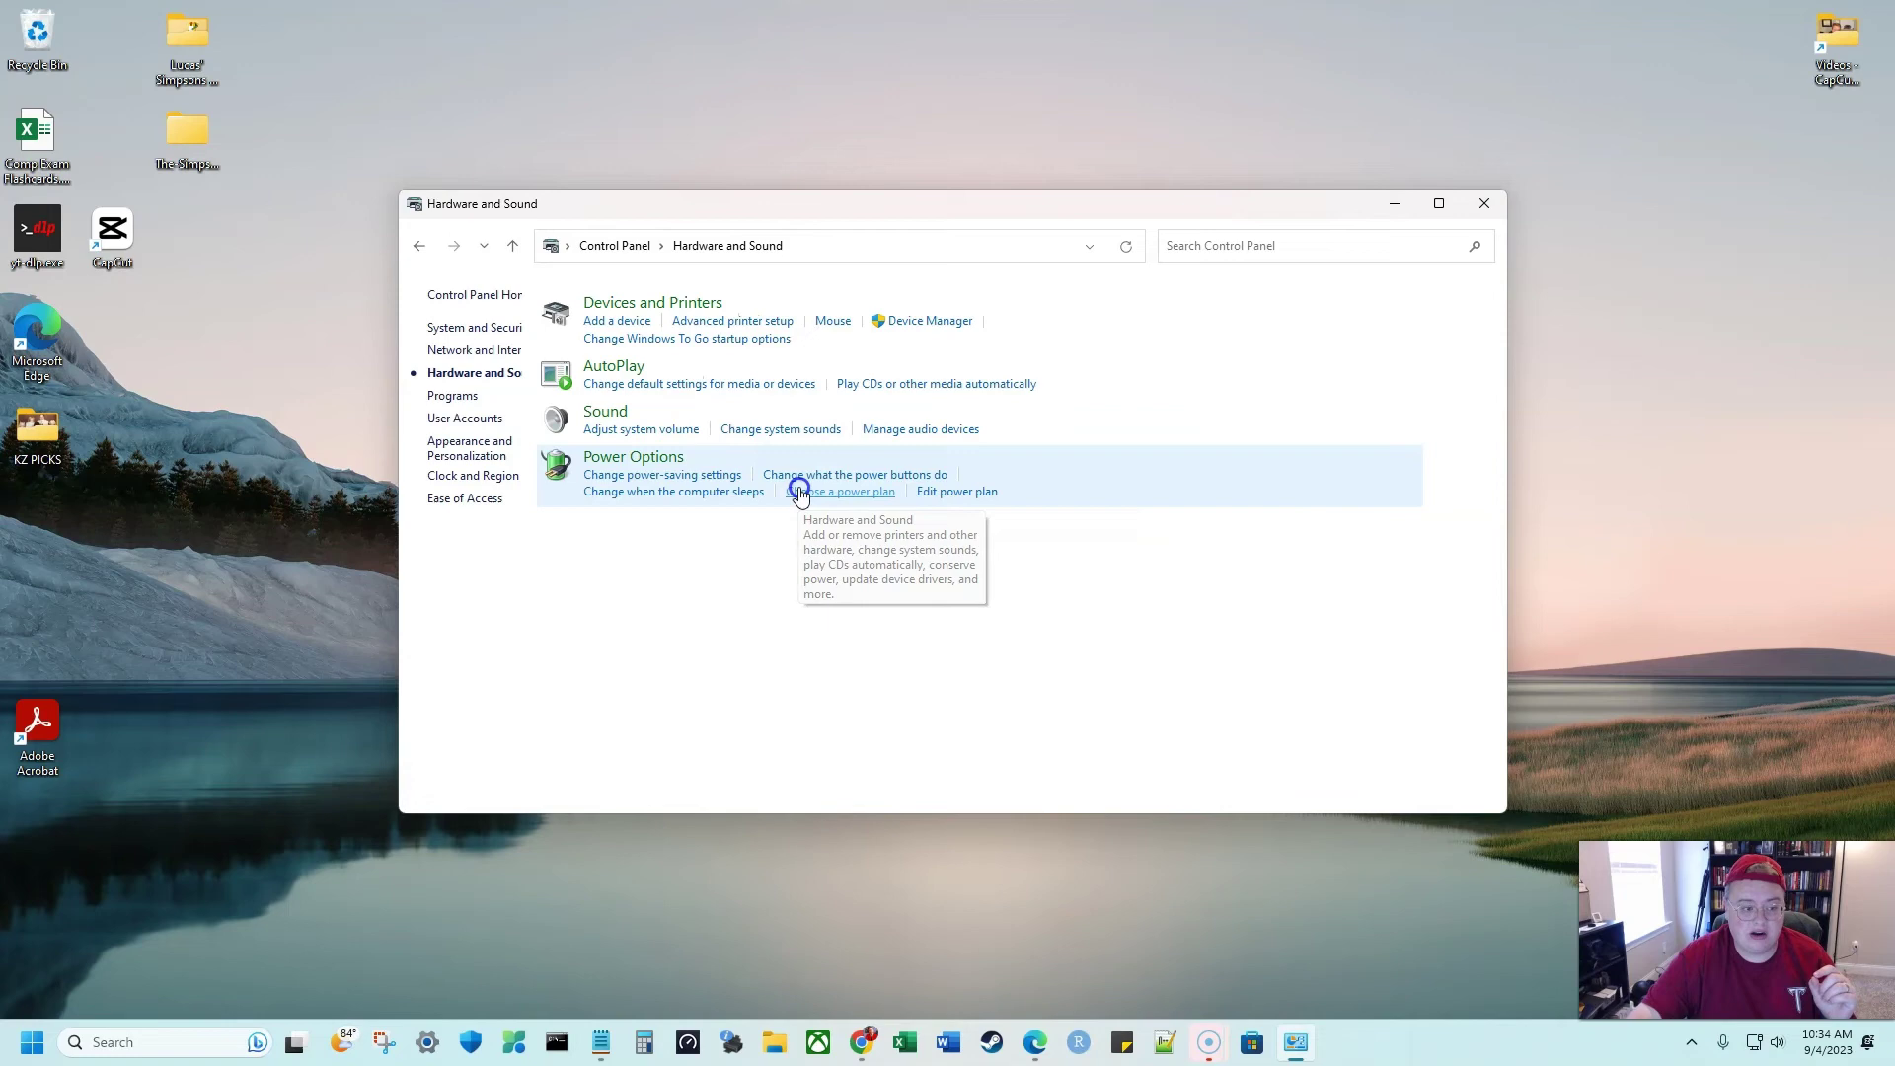
pyautogui.click(699, 421)
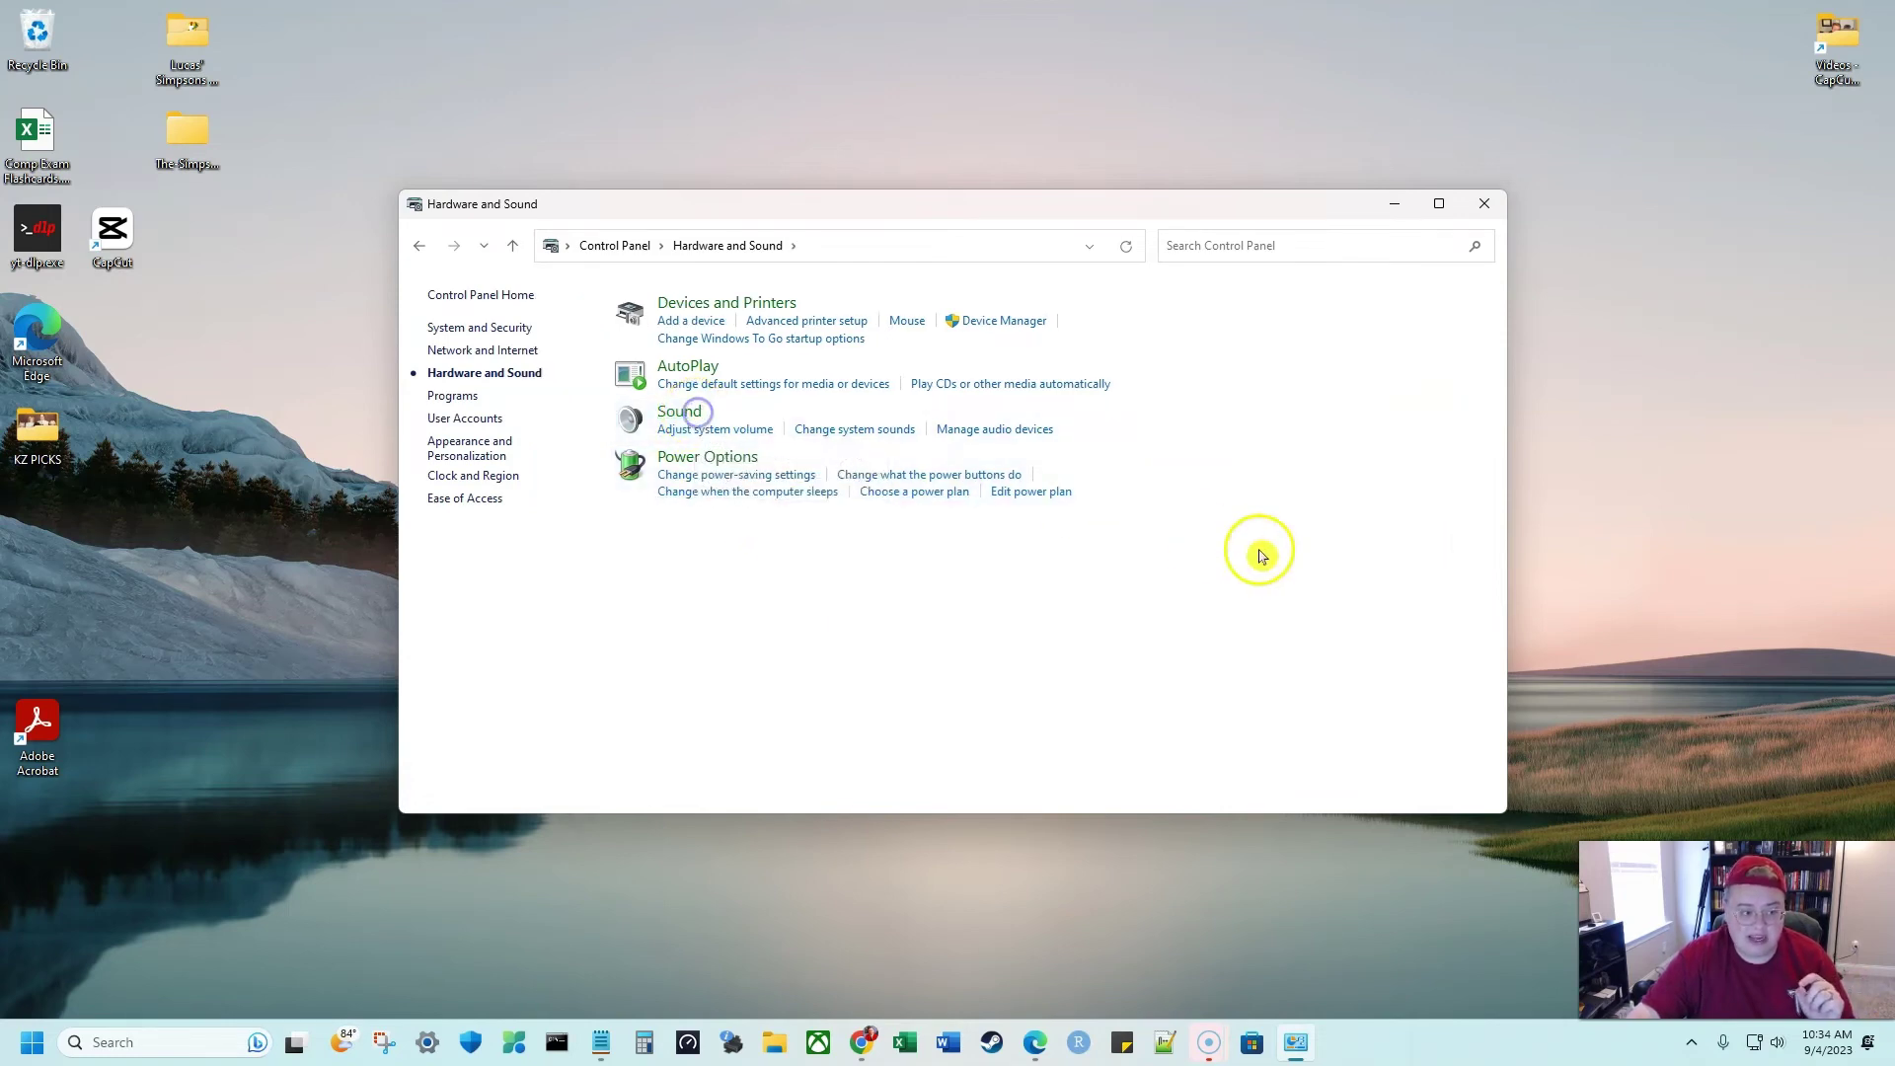
# - Centre the Sound dialog and select the JLab GO Talk microphone on the Recording tab
pyautogui.moveTo(309, 86)
pyautogui.mouseDown()
pyautogui.moveTo(635, 233)
pyautogui.moveTo(998, 224)
pyautogui.moveTo(981, 191)
pyautogui.moveTo(1021, 198)
pyautogui.mouseUp()
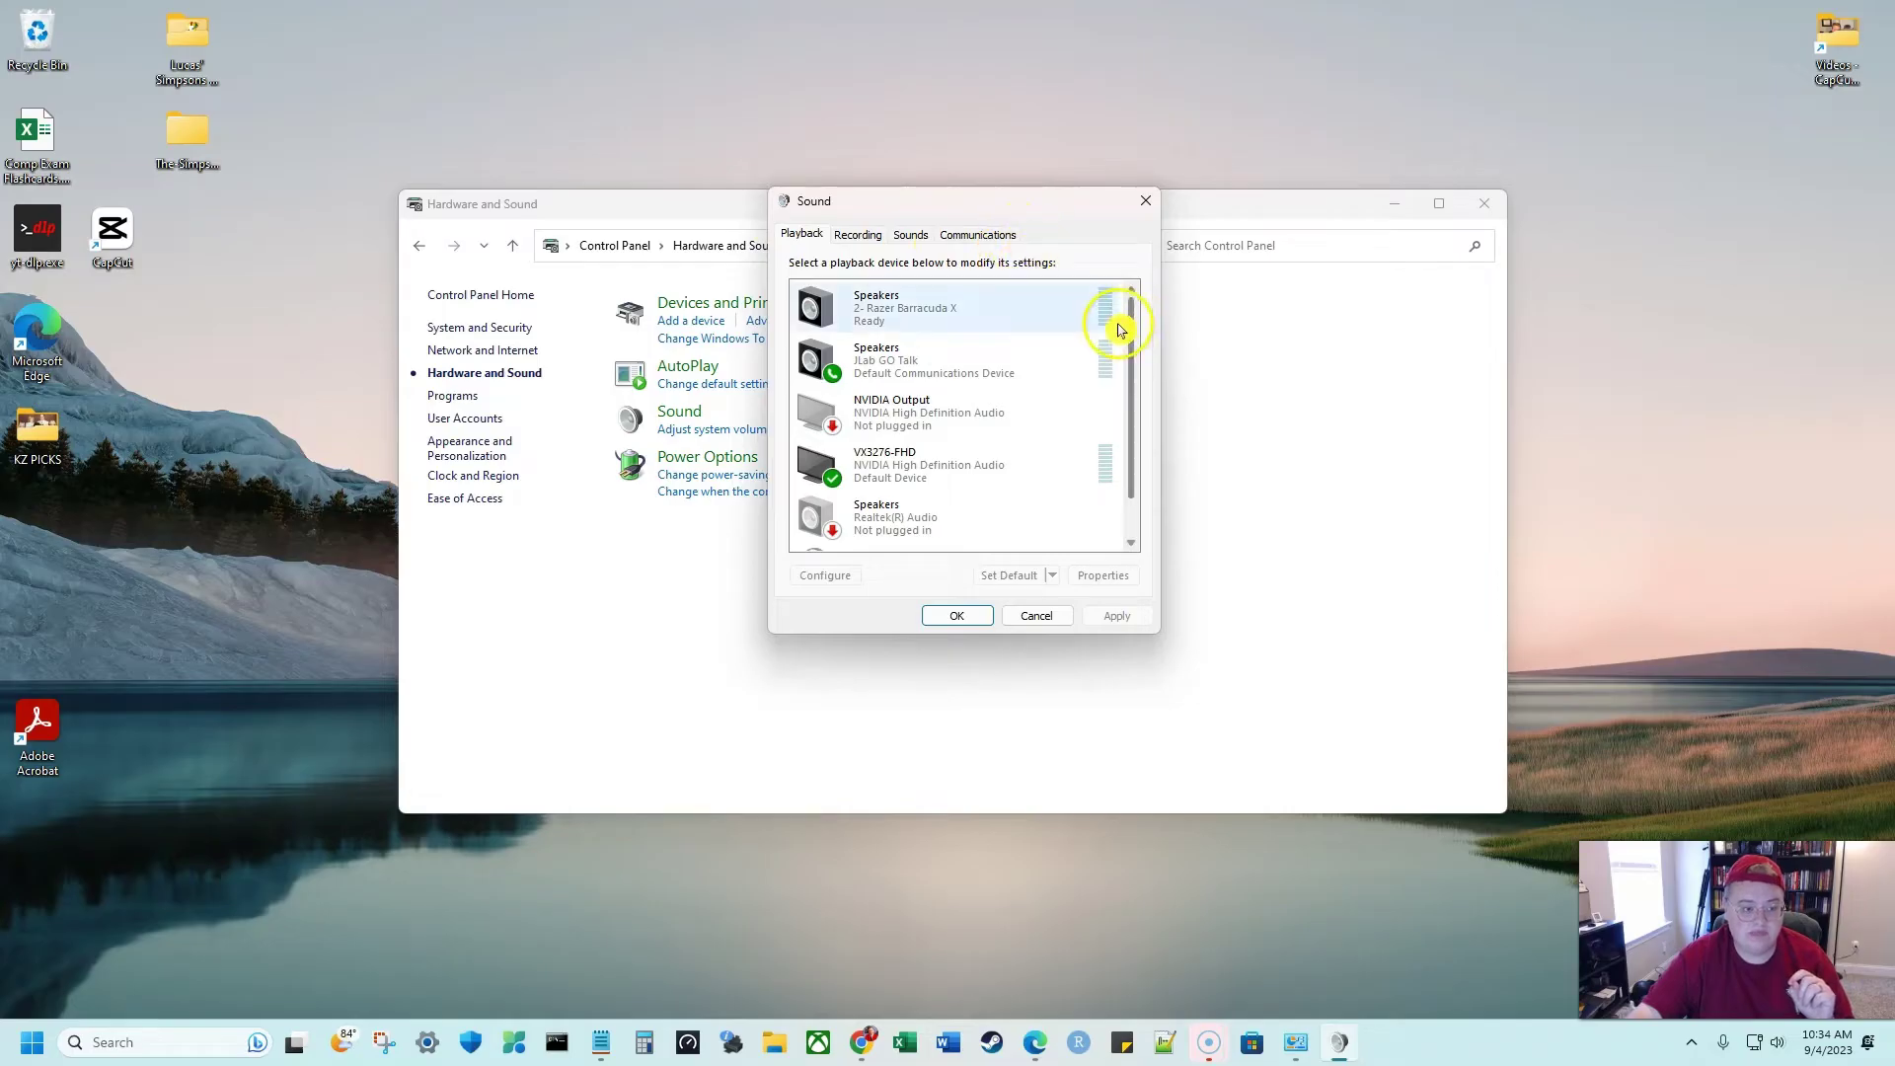
pyautogui.click(875, 242)
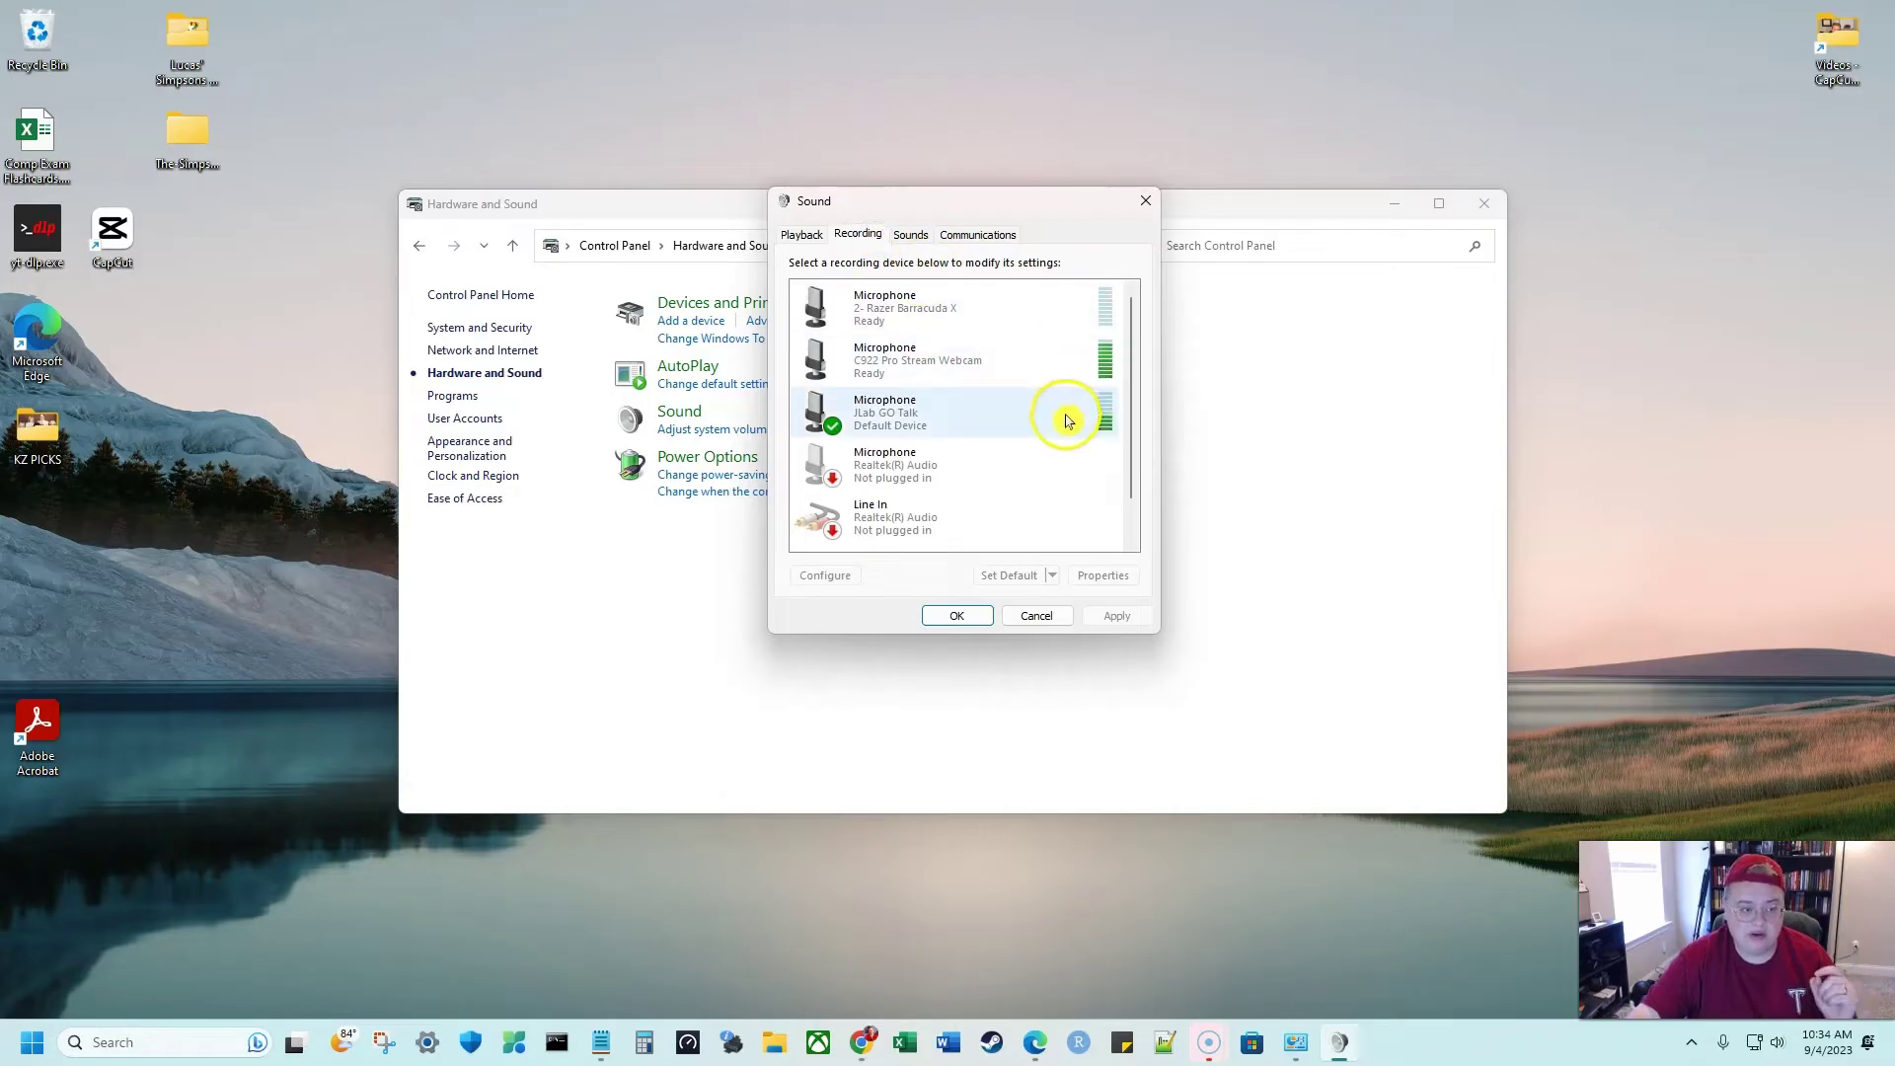
pyautogui.click(1006, 426)
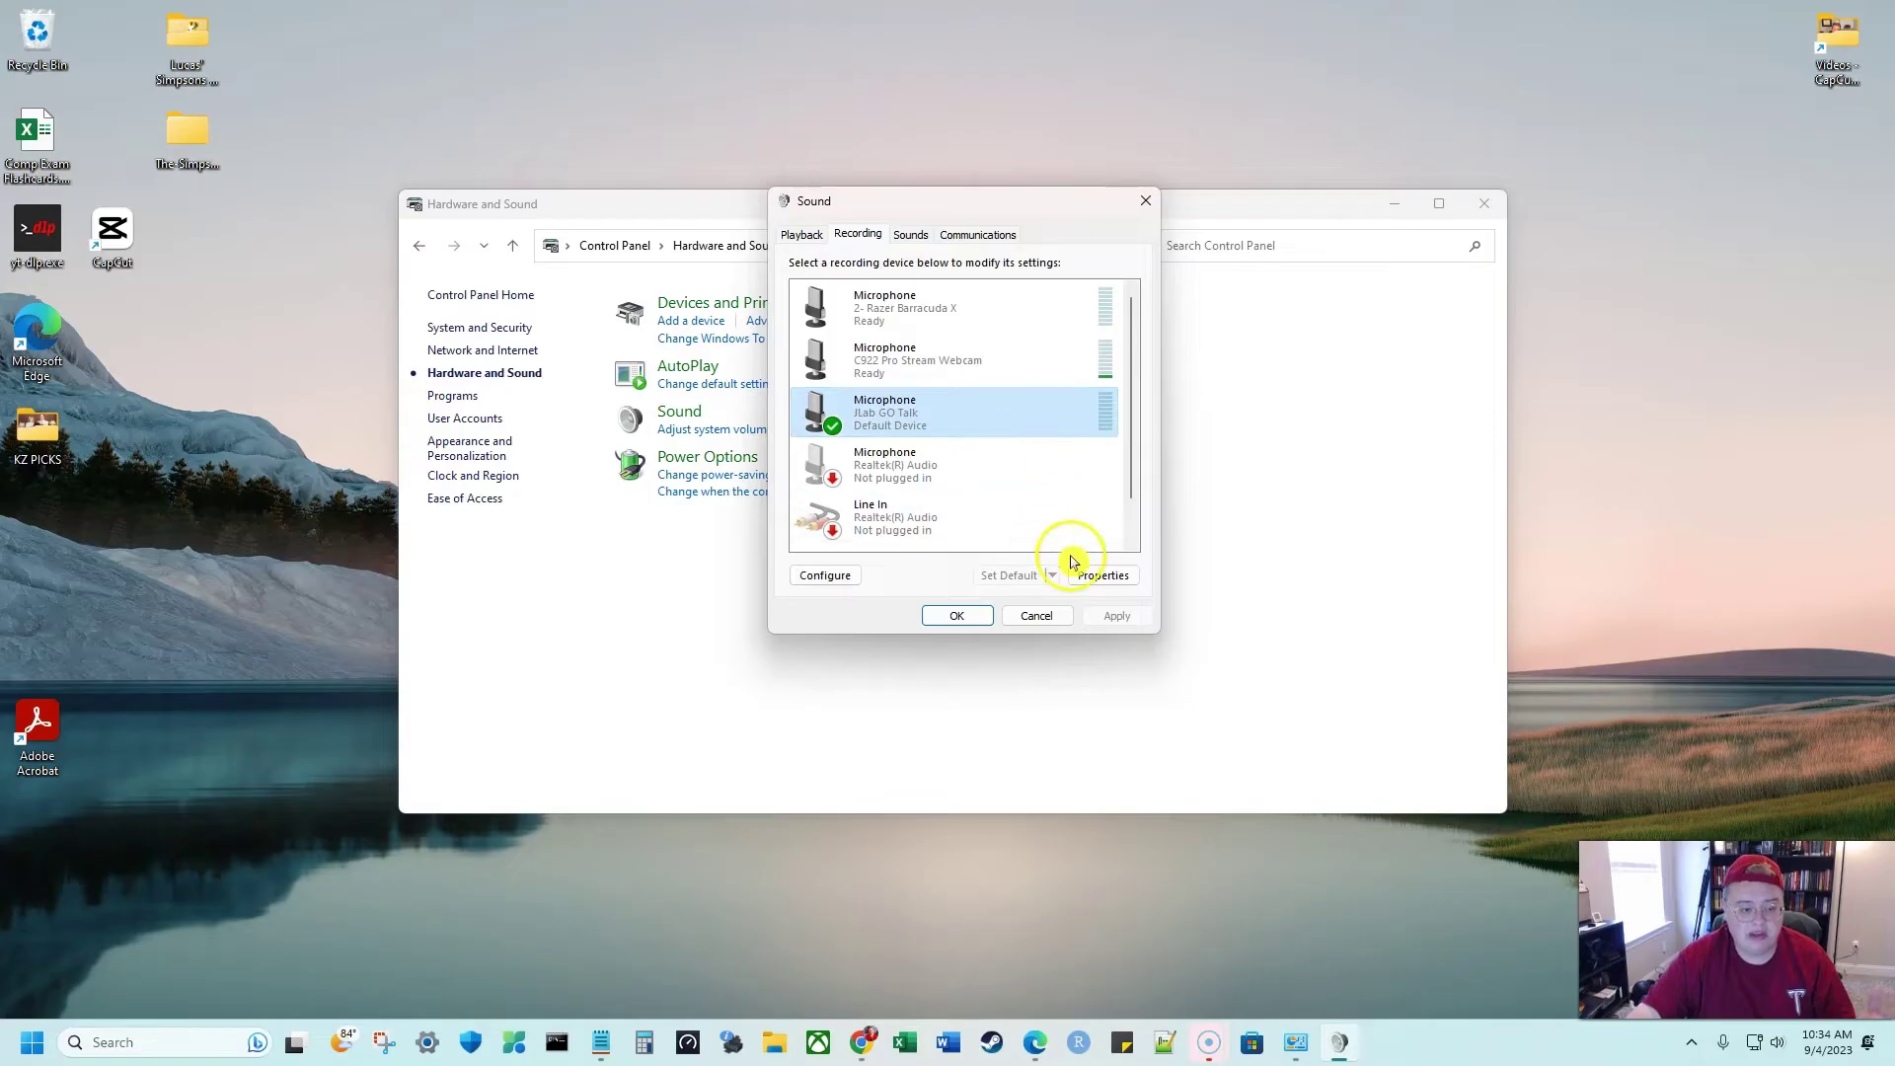
# - Open the JLab GO Talk microphone's Properties on the Listen tab
pyautogui.click(1102, 575)
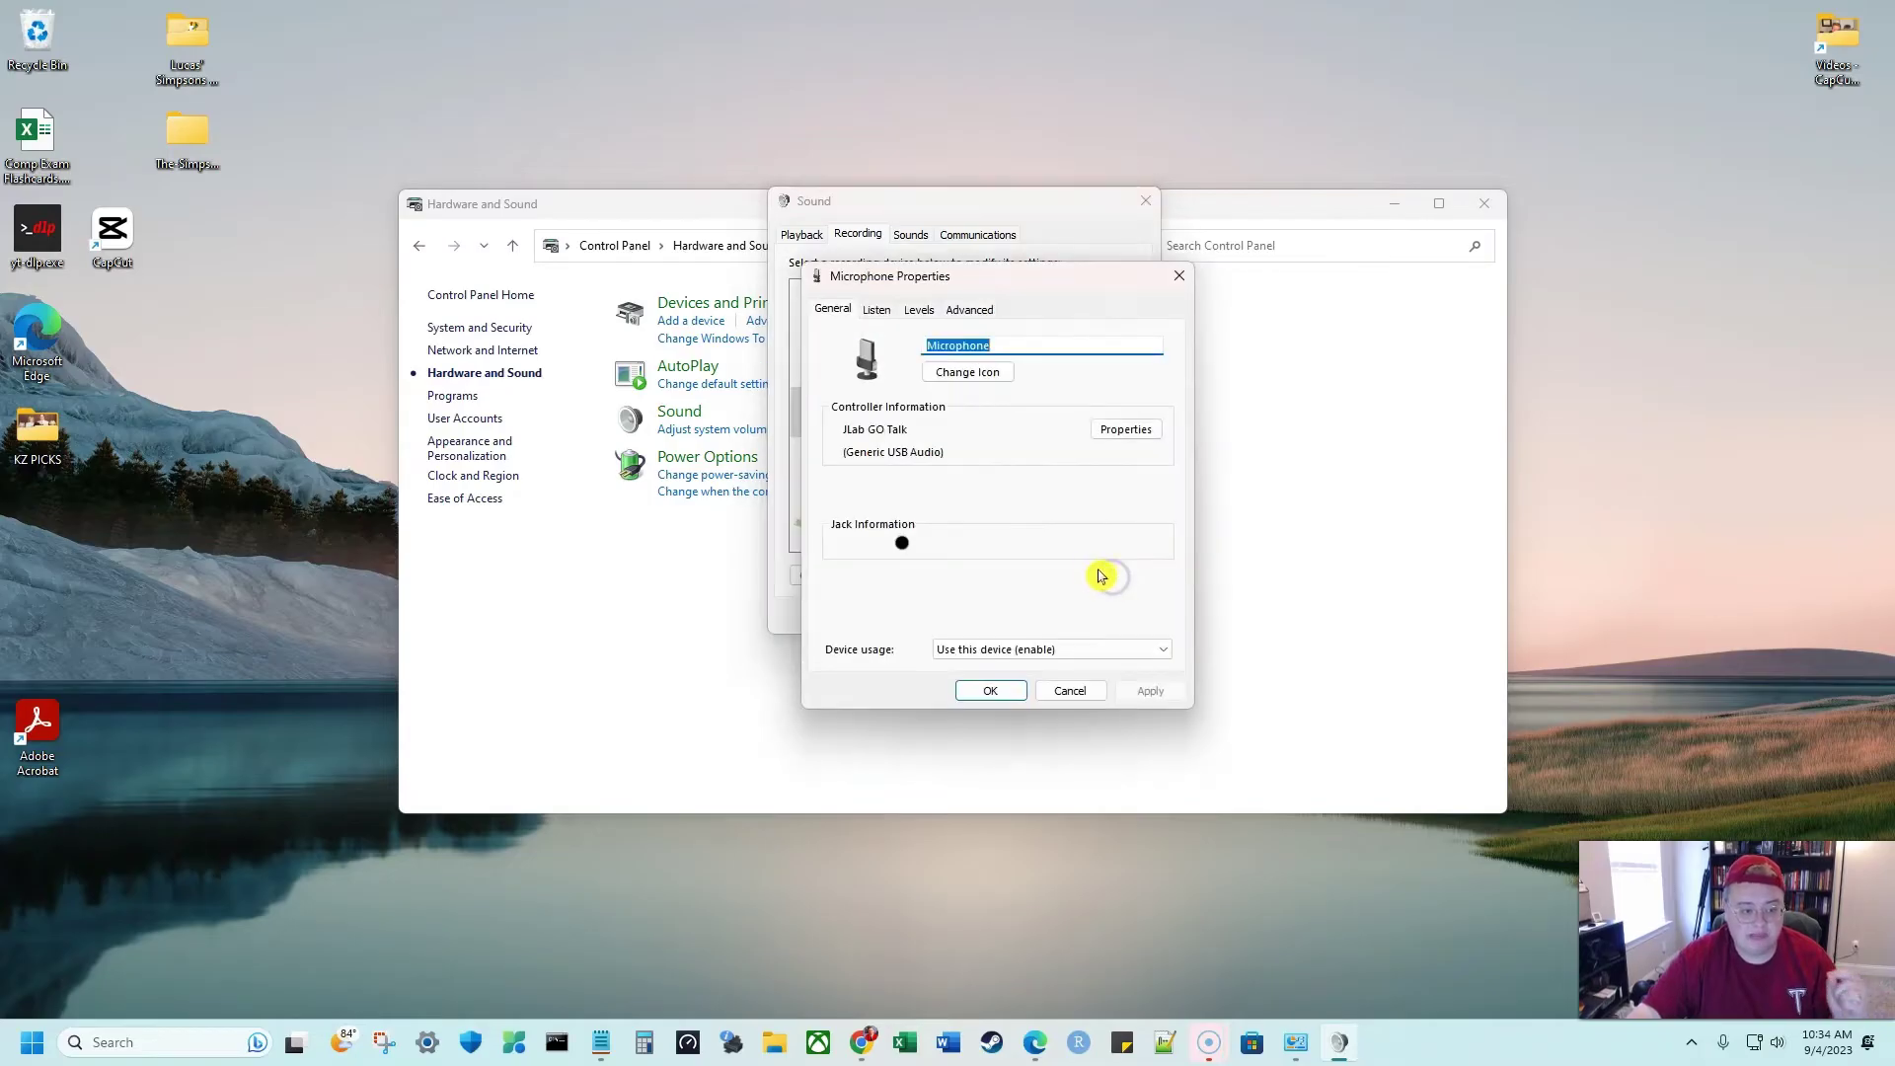
pyautogui.click(877, 309)
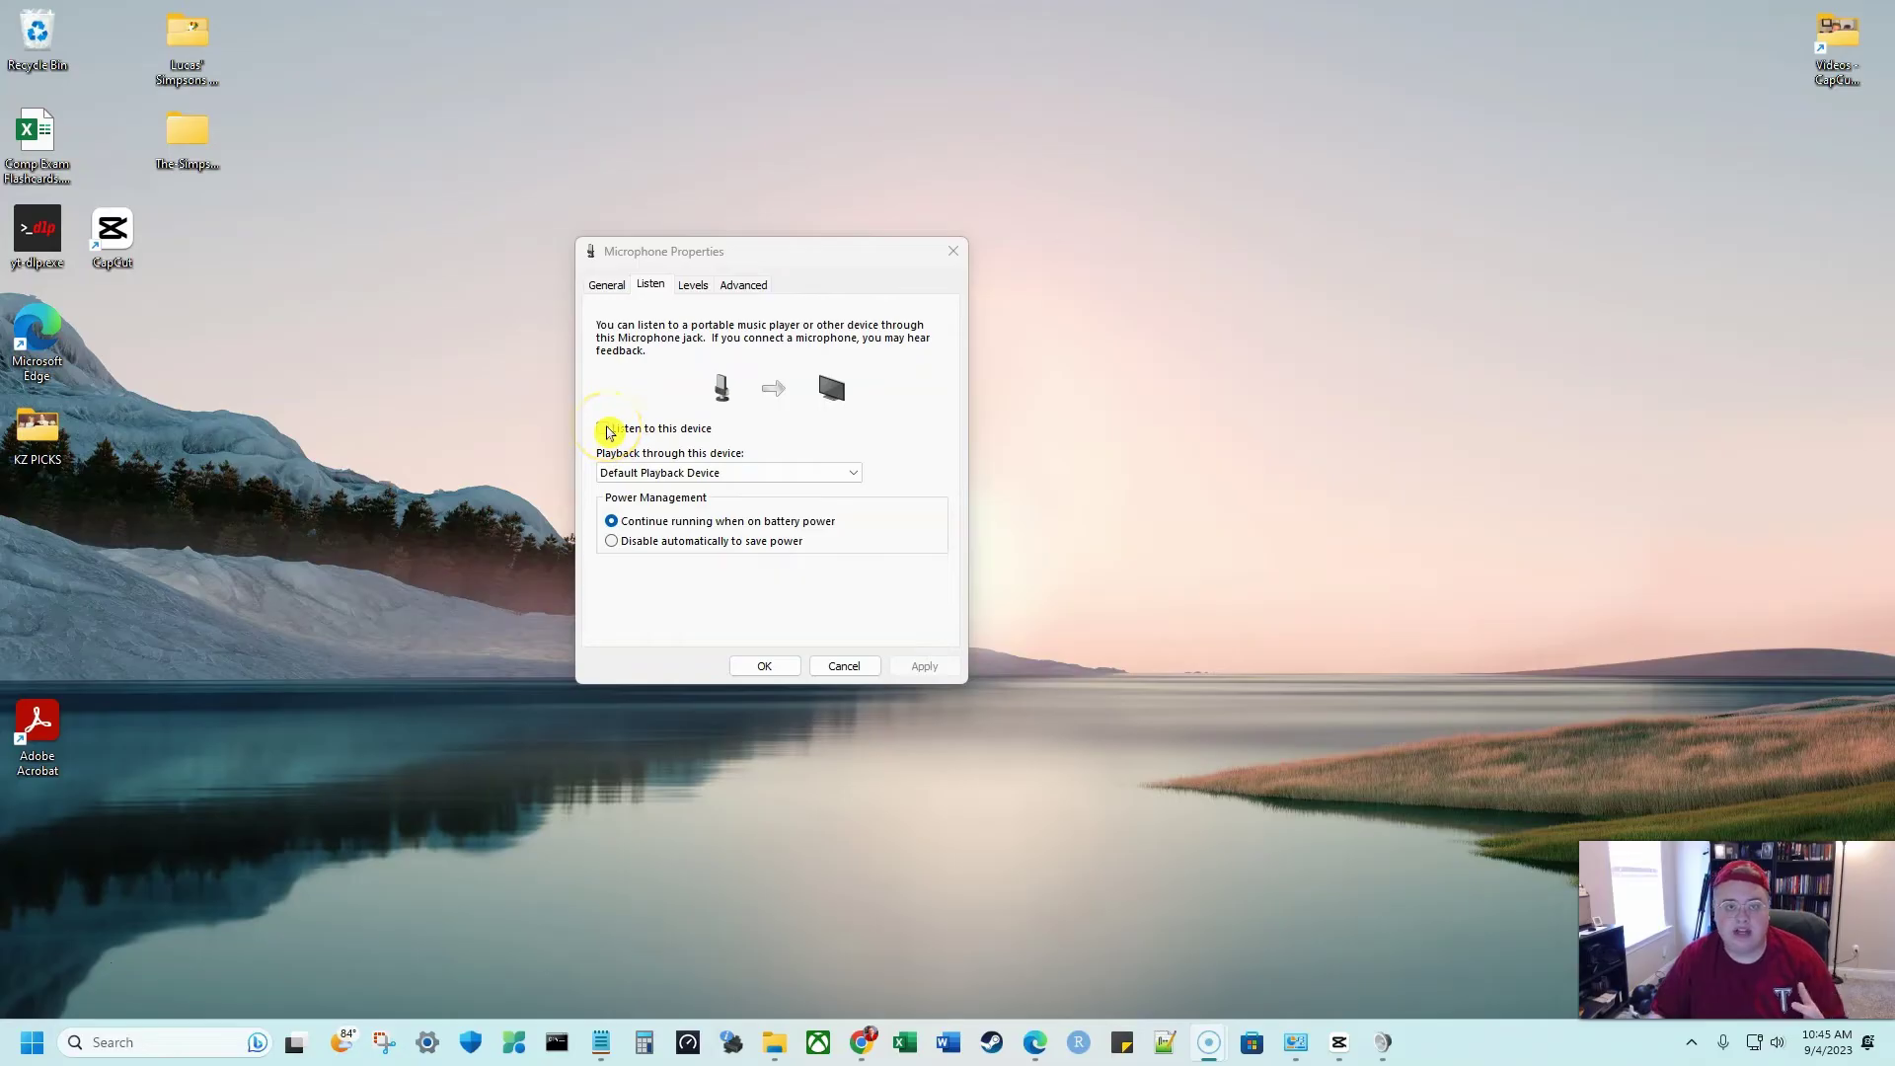
# - Enable 'Listen to this device' for the JLab GO Talk microphone and apply it
pyautogui.click(604, 428)
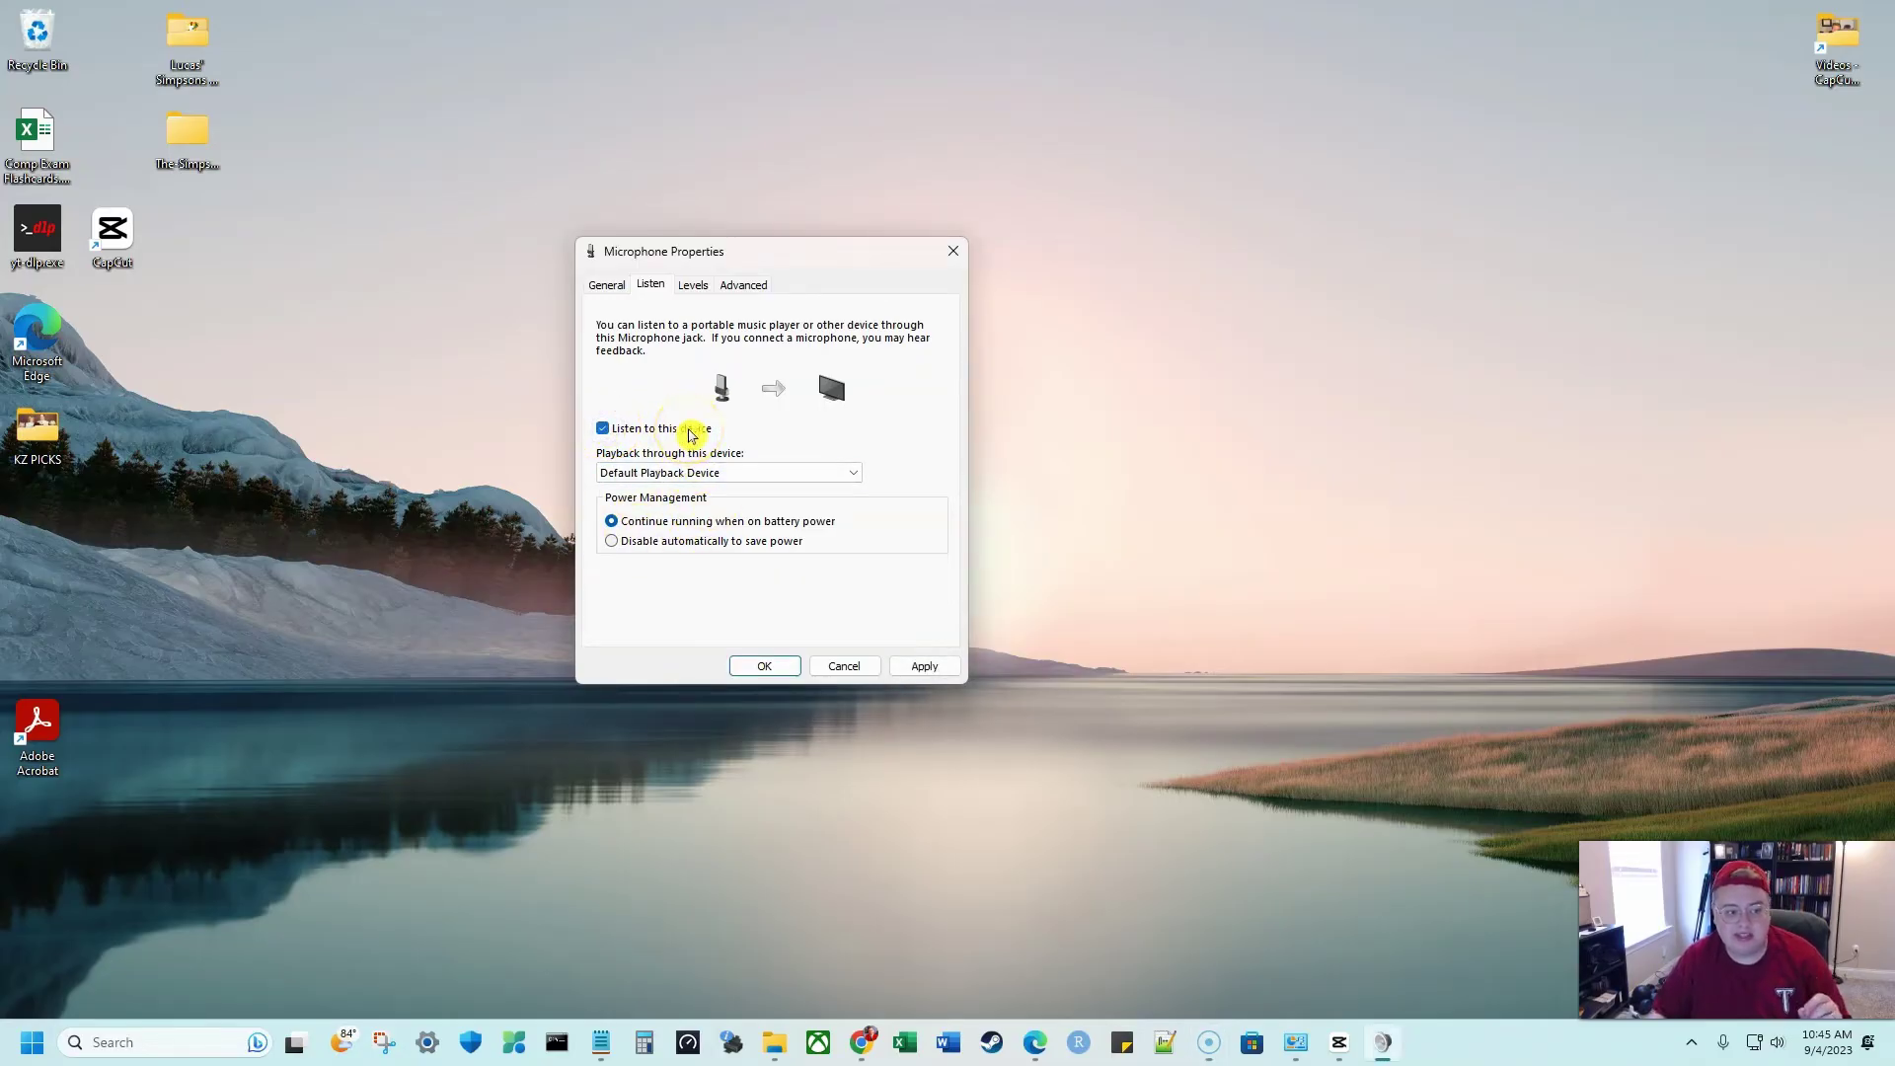
pyautogui.click(926, 668)
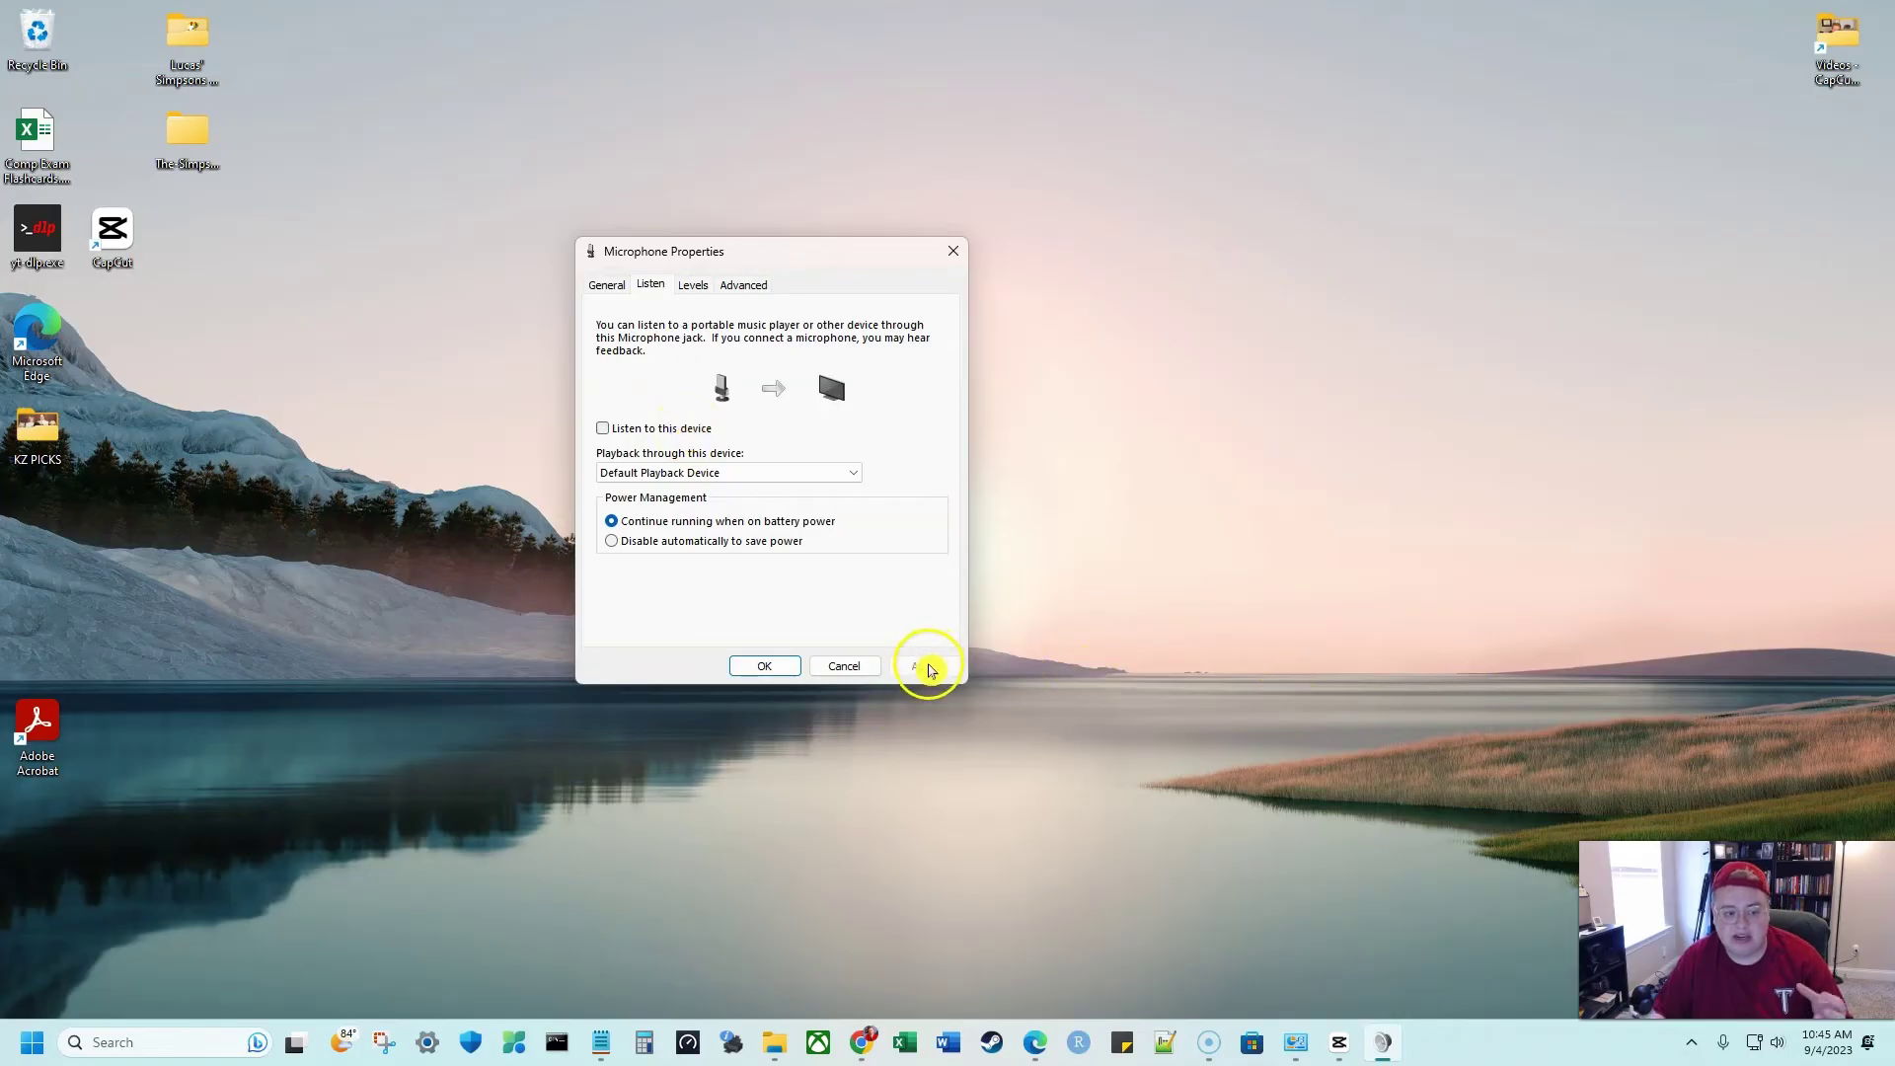